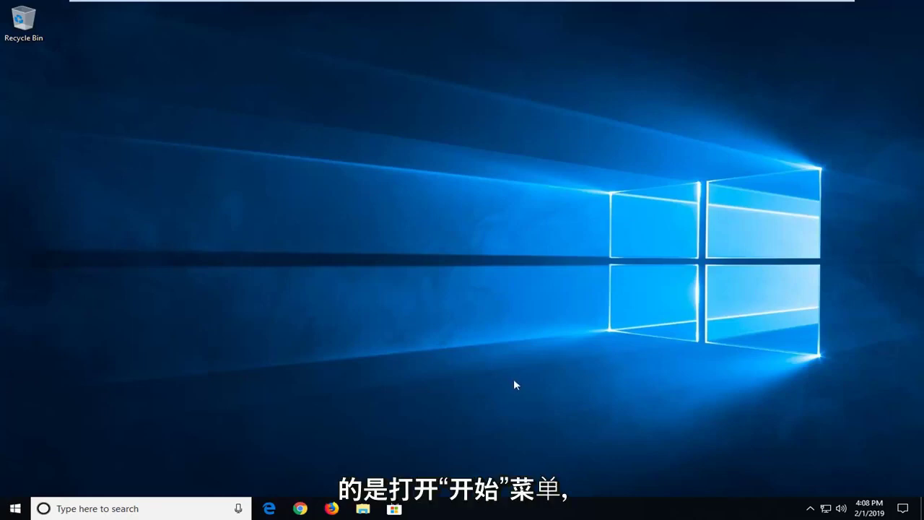
Step: Search the Start menu for 'internet properties' and open Internet Options
click(10, 509)
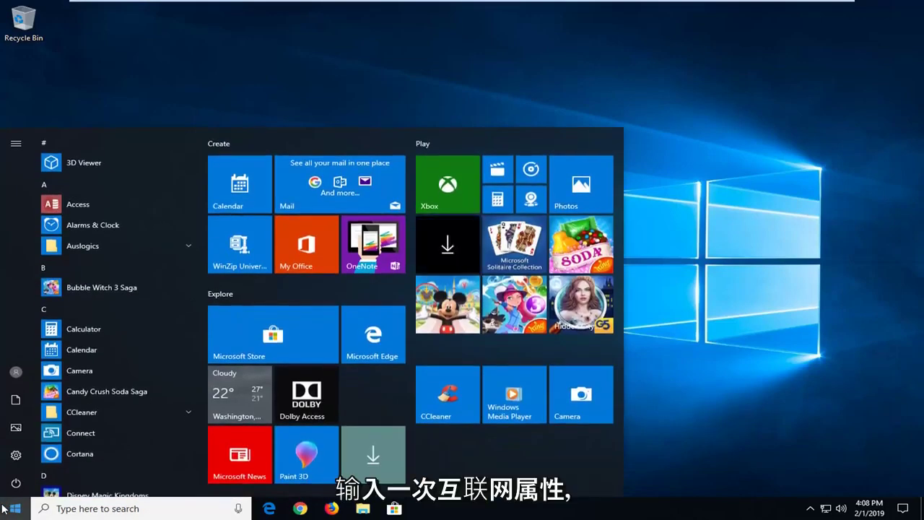
text(internet )
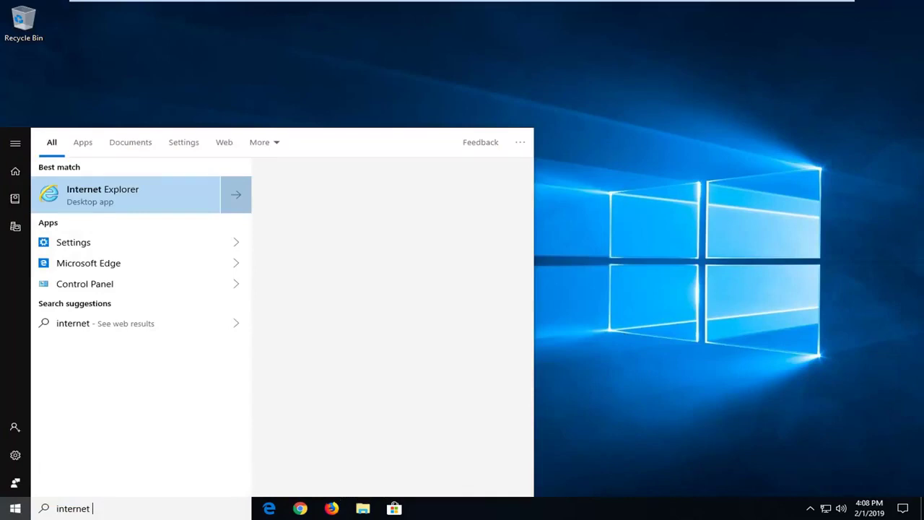
text(properties)
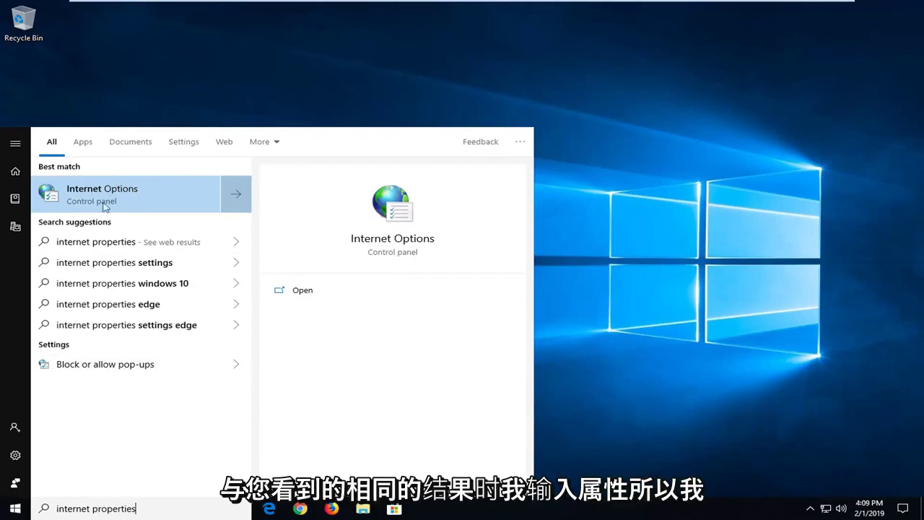
click(127, 200)
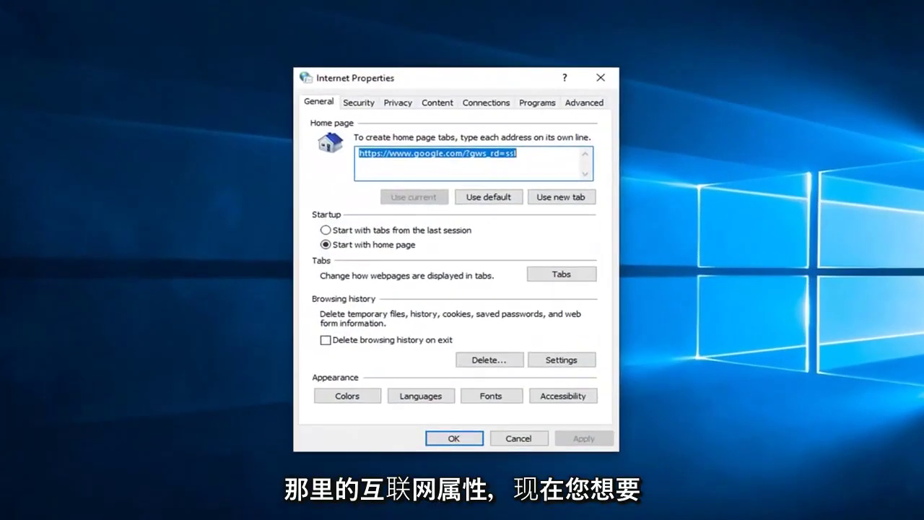
Step: In Connections > LAN settings, leave 'Use a proxy server for your LAN' unchecked and confirm
click(485, 106)
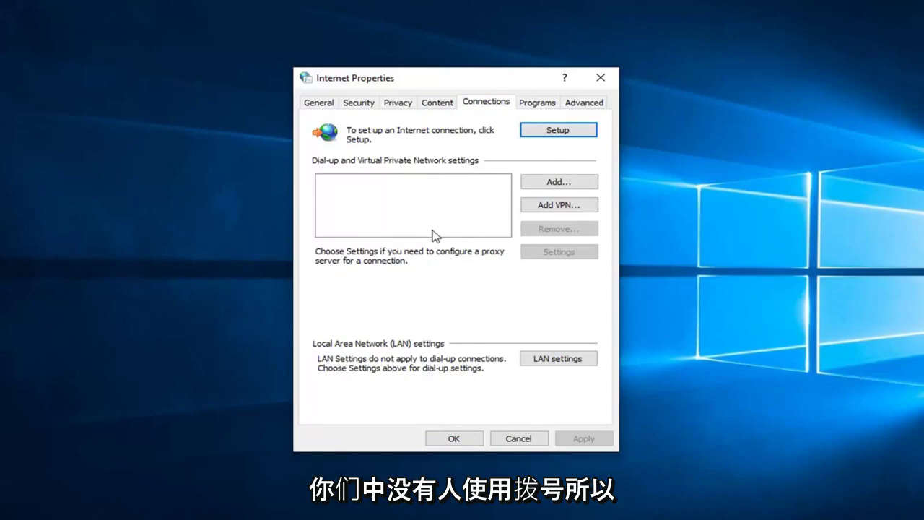
click(539, 363)
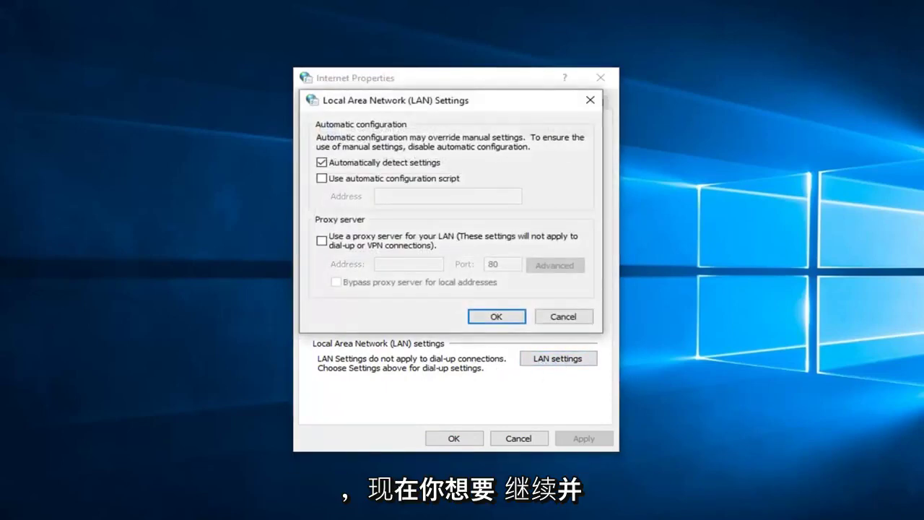
click(322, 240)
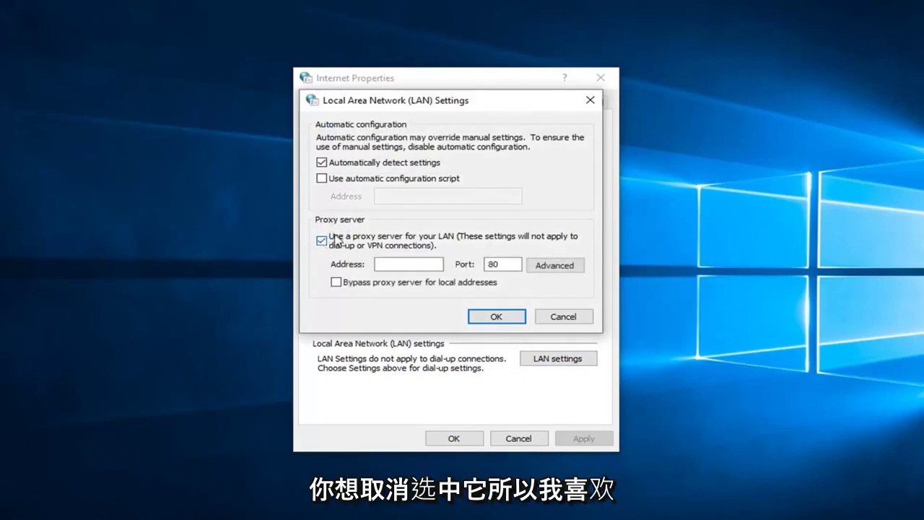
click(323, 242)
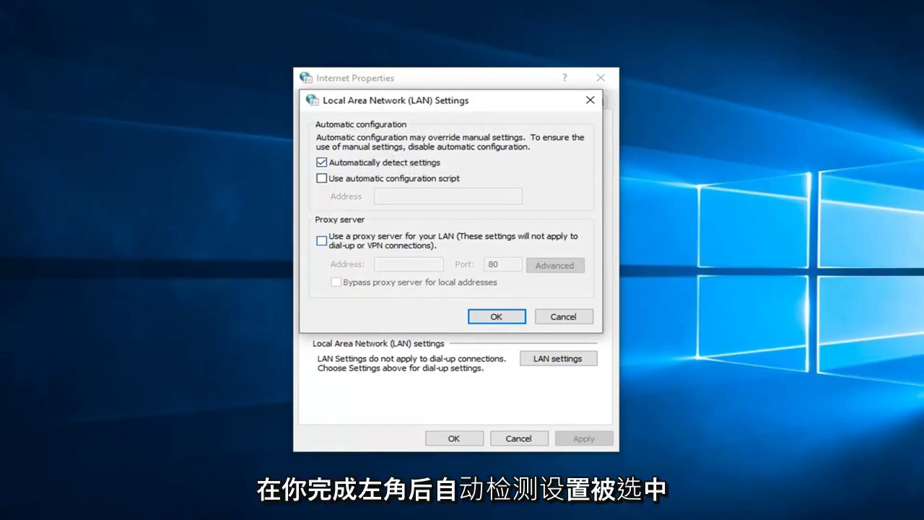
click(496, 318)
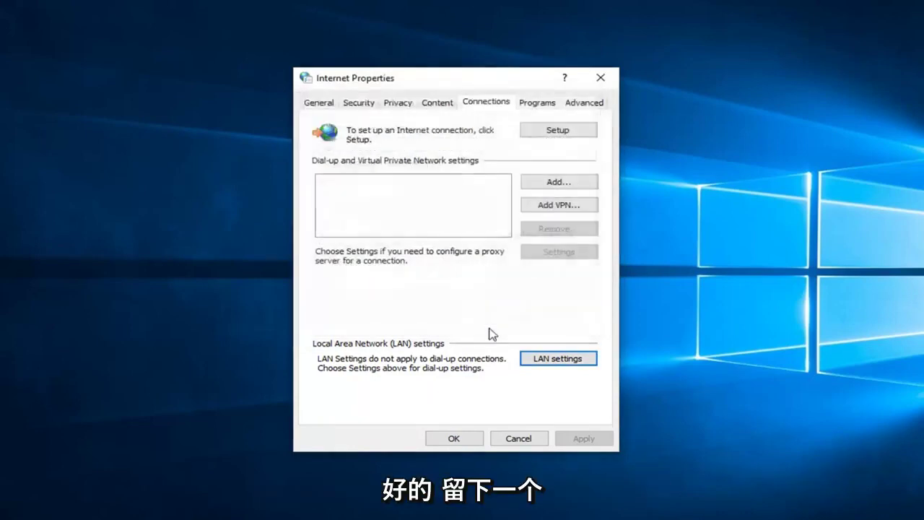
Step: Close Internet Properties, then run Command Prompt as administrator from a 'cmd' Start search
click(458, 438)
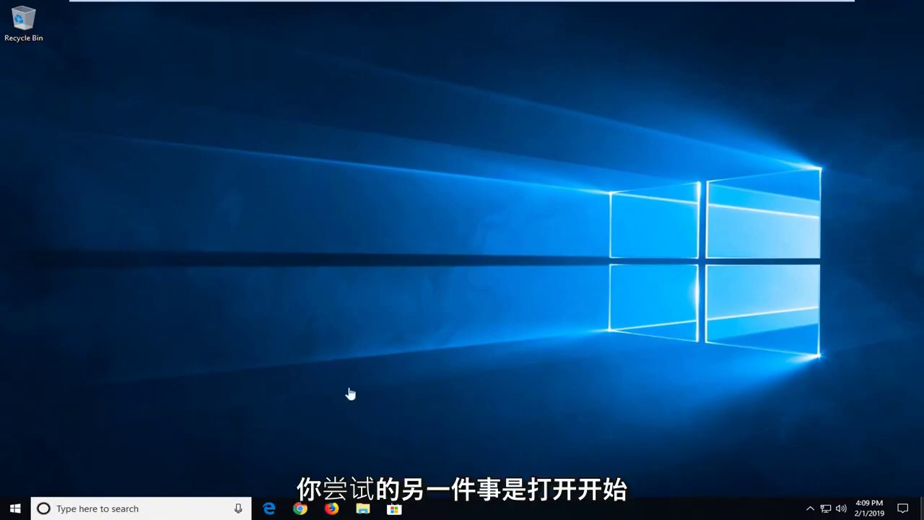
click(10, 510)
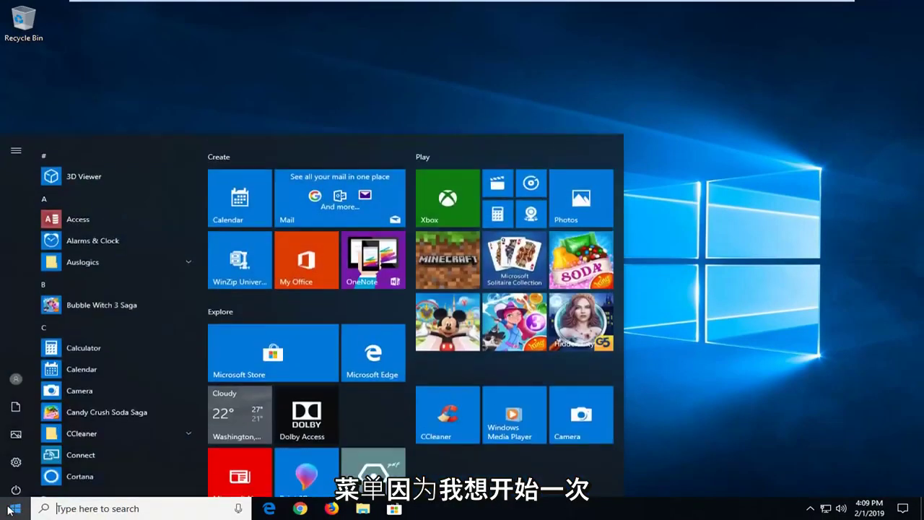
text(c)
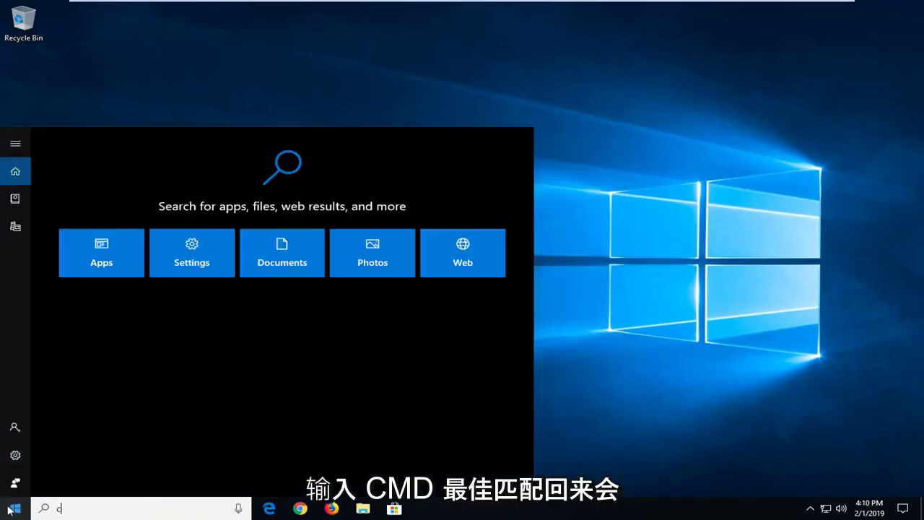
text(md)
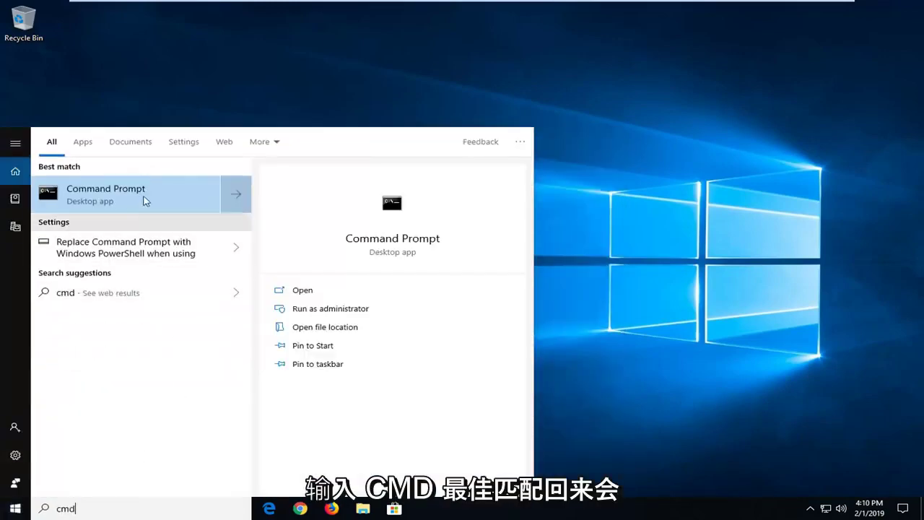
right_click(139, 190)
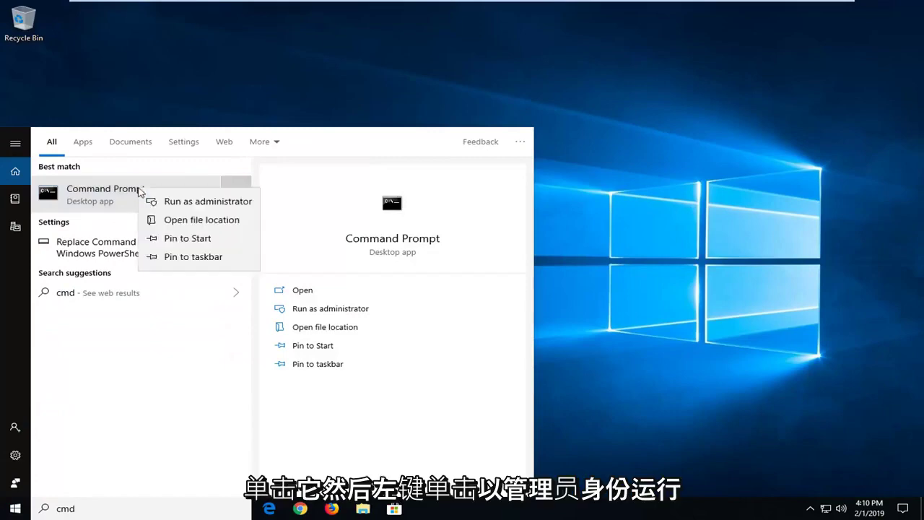
click(148, 200)
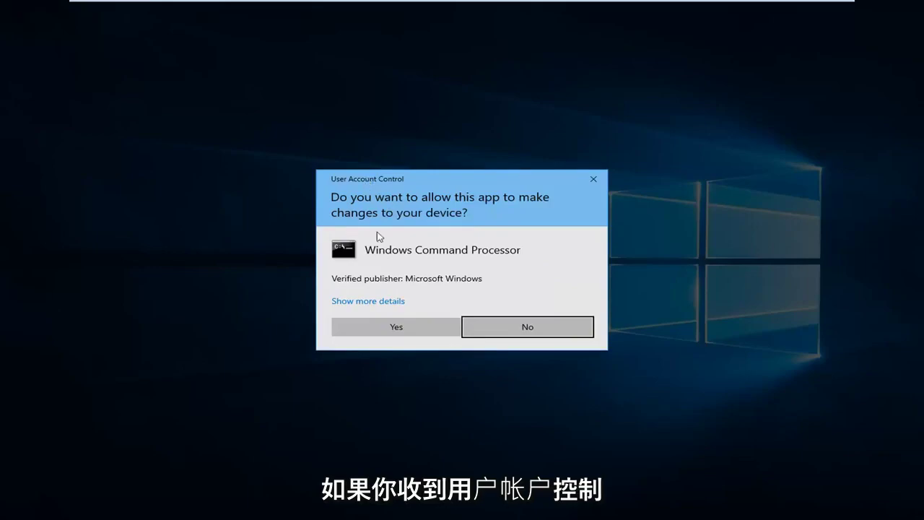
Step: Approve the UAC prompt, then run 'ipconfig /flushdns' and 'netsh winsock reset'
click(385, 326)
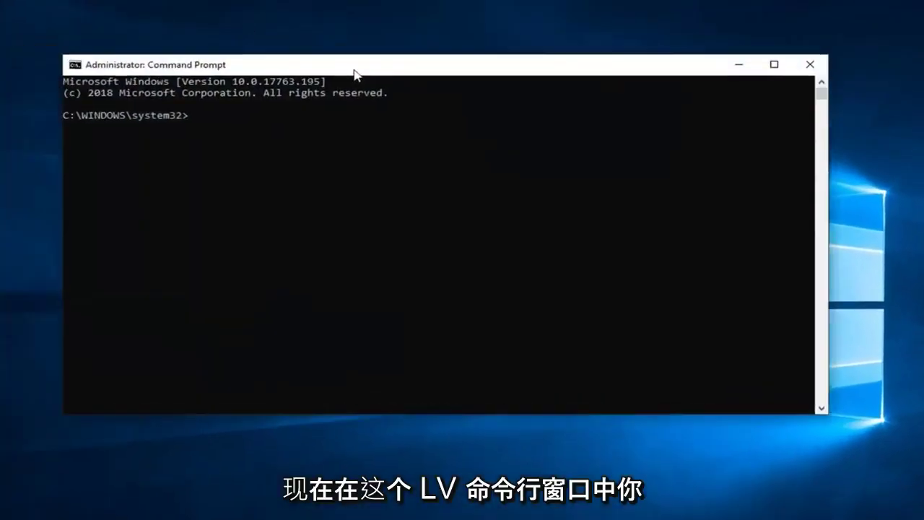
text(ip)
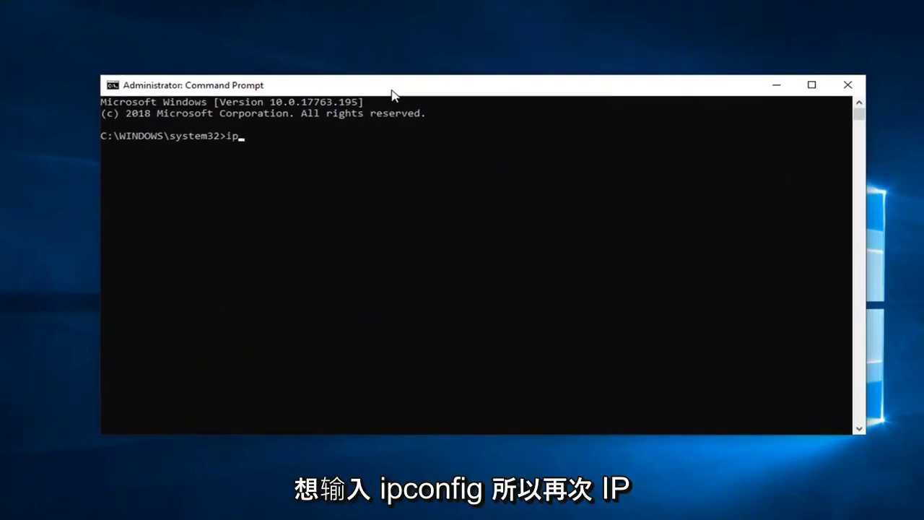
text(config)
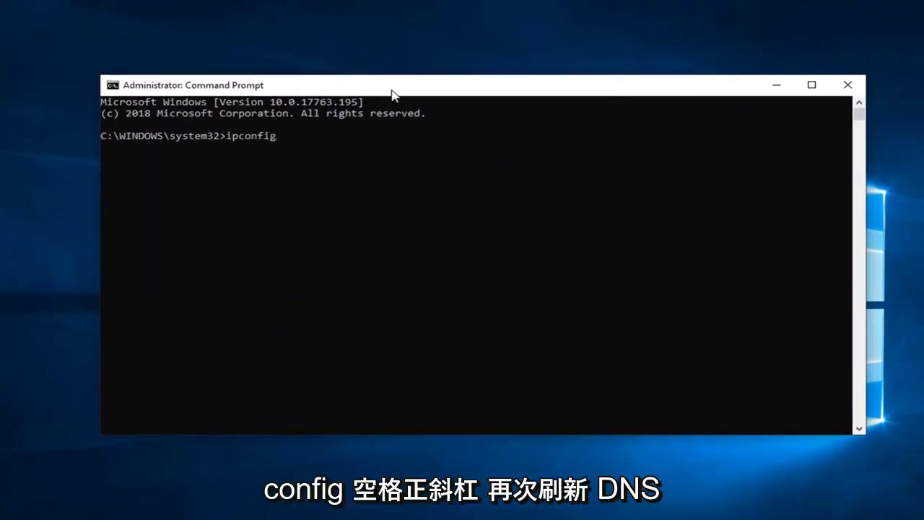
text( /)
text(flushdns)
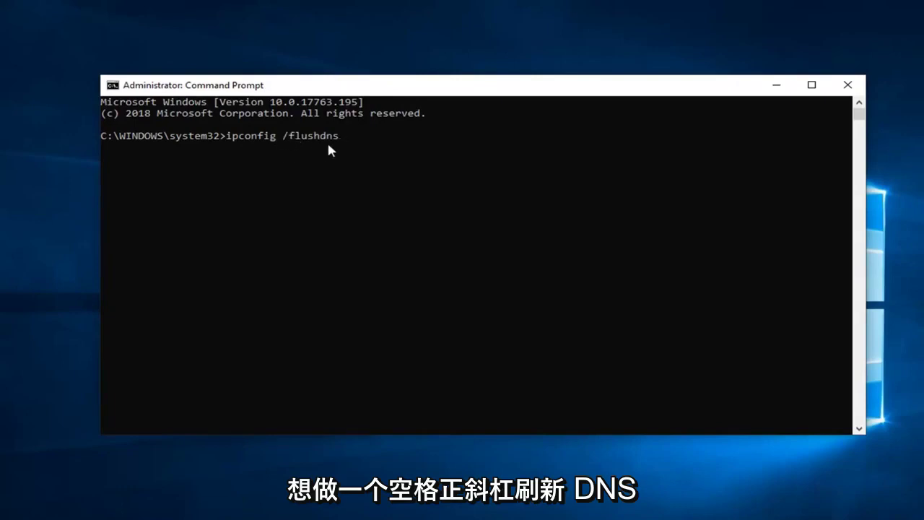
key(Return)
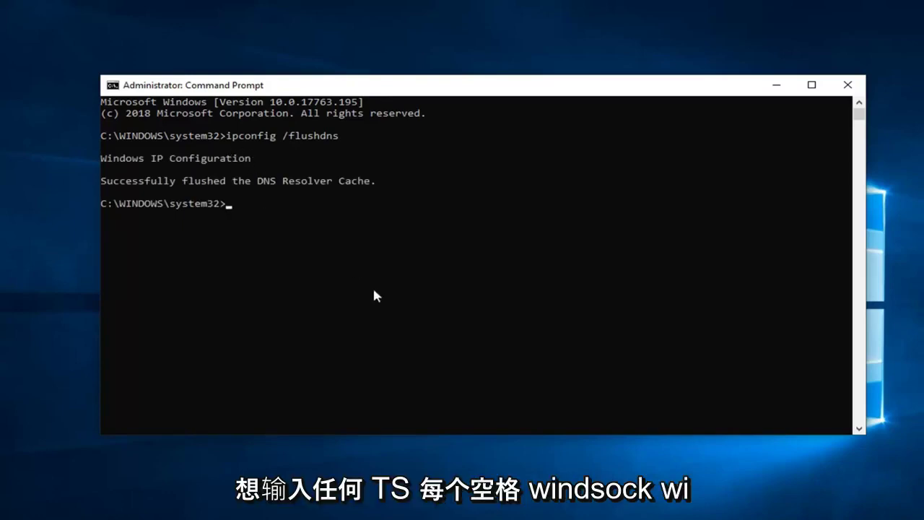
text(netsh w)
text(insock)
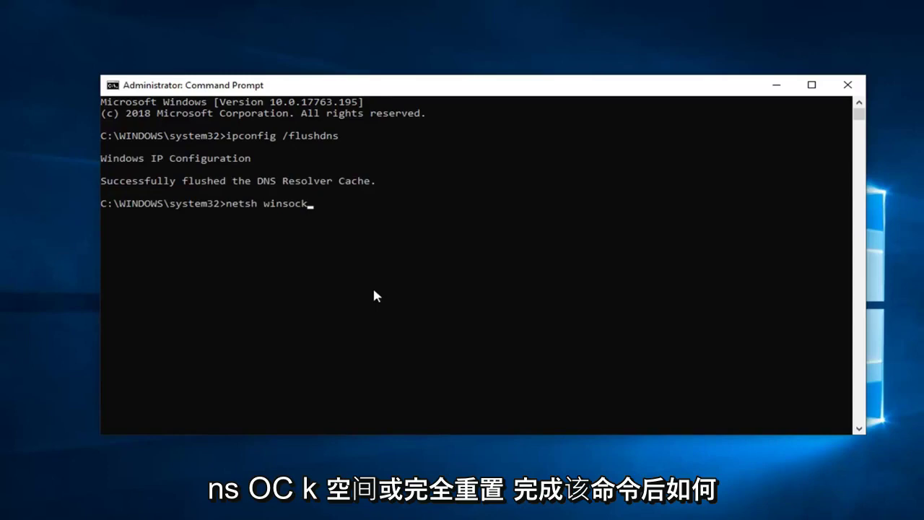
text( r)
text(eset)
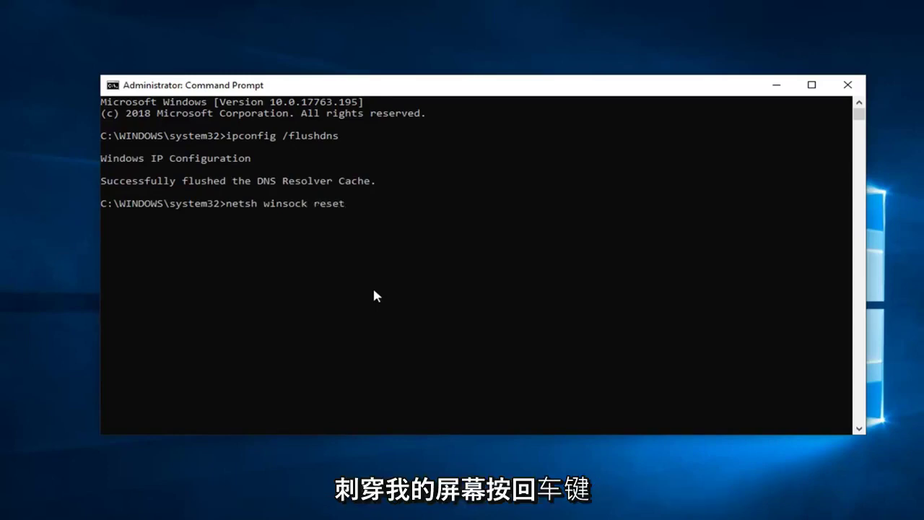
key(Return)
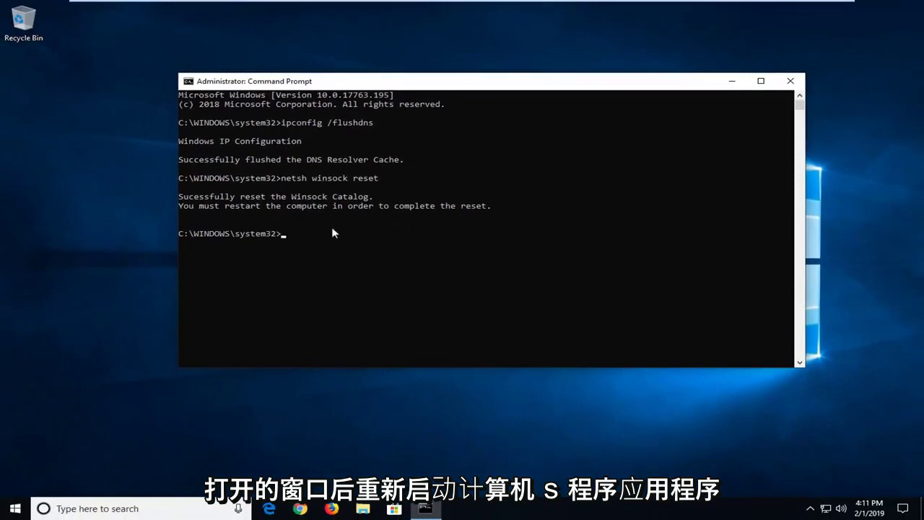
Step: Close the administrator Command Prompt window
click(792, 83)
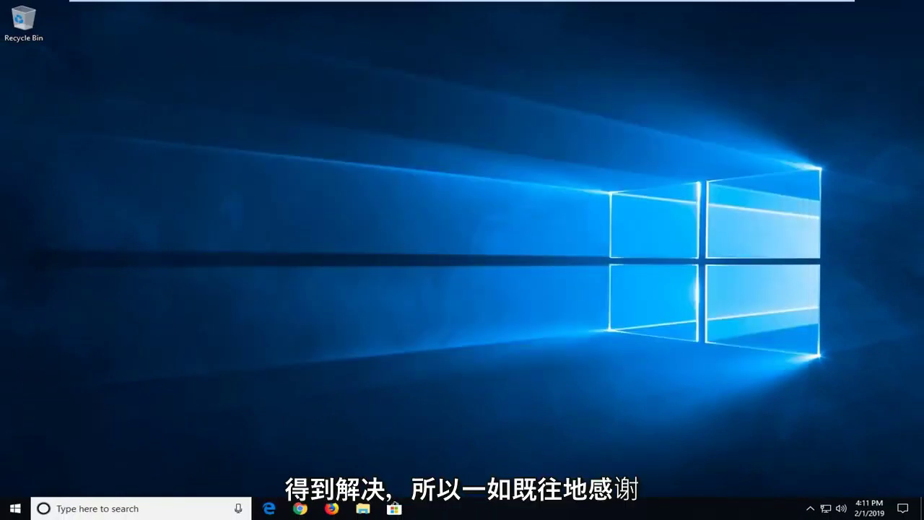